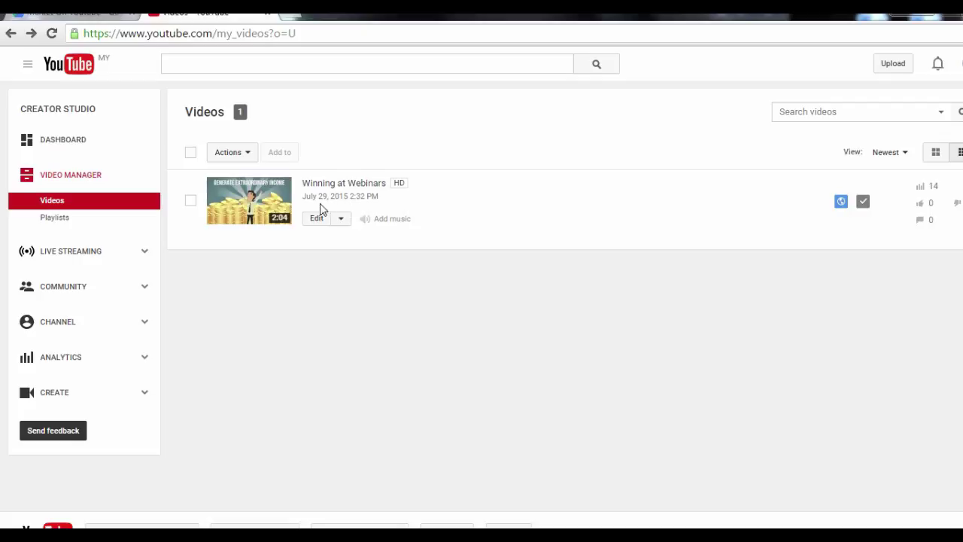
# - Open the call-to-action overlay settings in the info and settings of the "Winning at Webinars" video
pyautogui.click(343, 219)
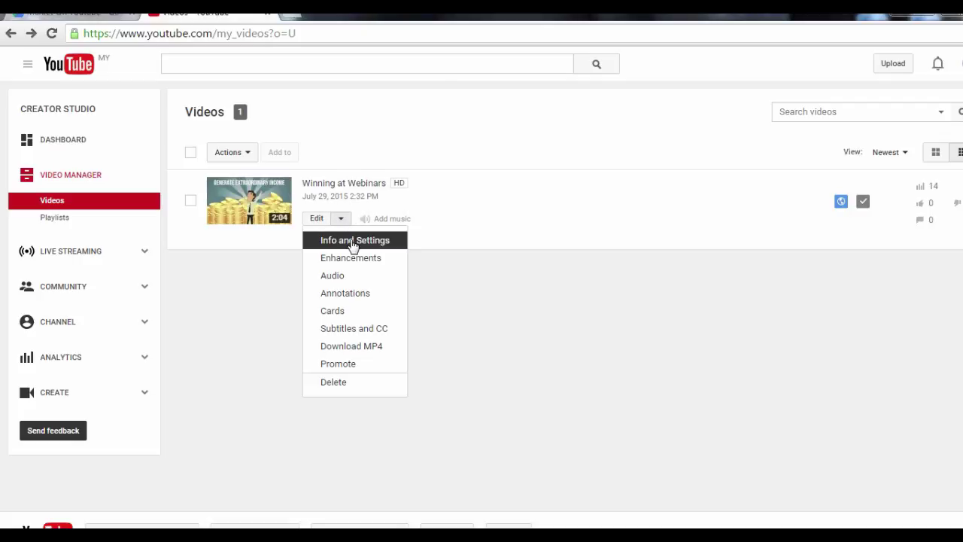
pyautogui.click(353, 243)
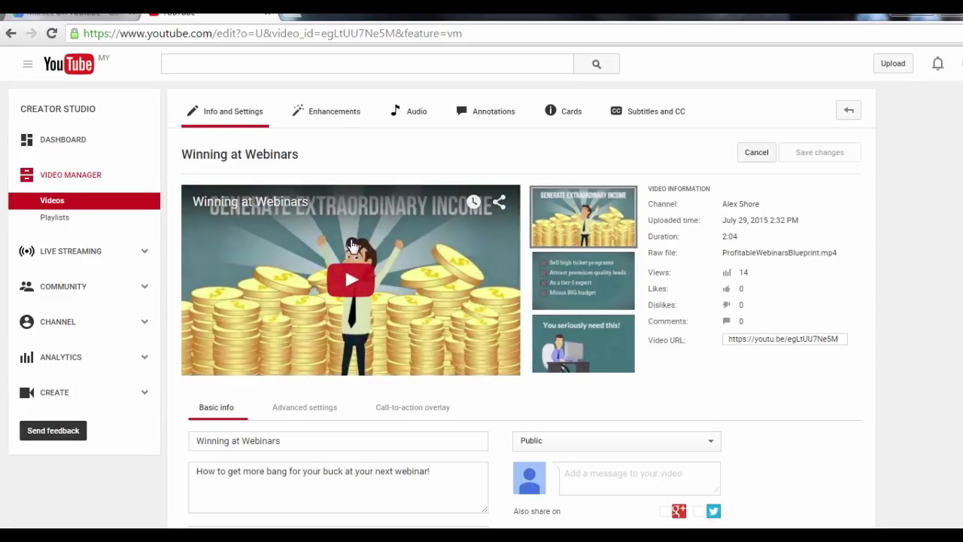
pyautogui.scroll(-3, 353, 243)
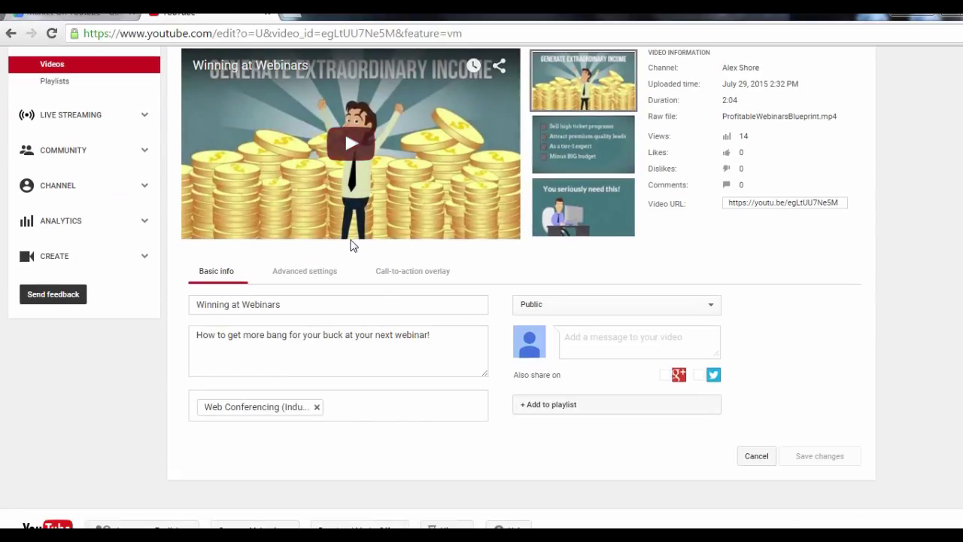
pyautogui.click(414, 277)
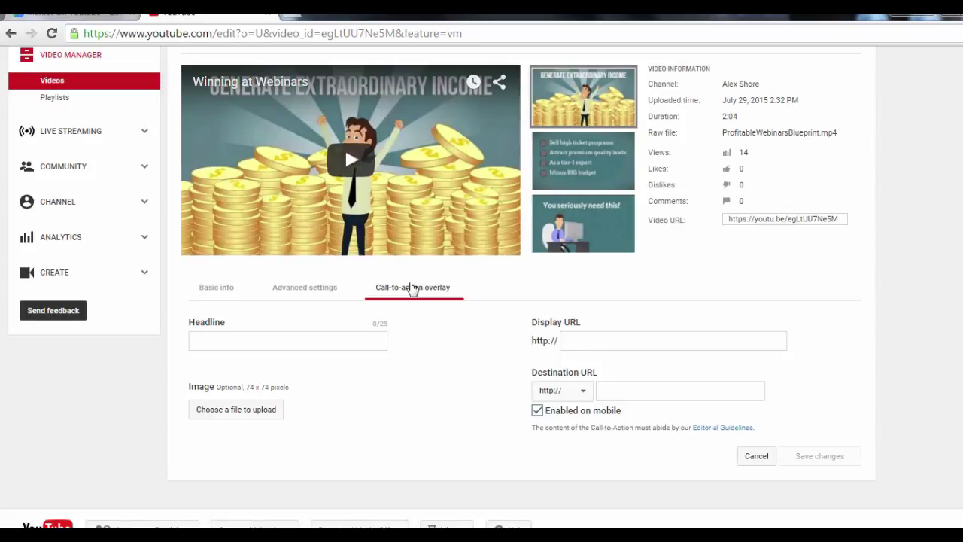
# - Set the call-to-action overlay's headline to "Get Your Free Report Here"
pyautogui.click(305, 345)
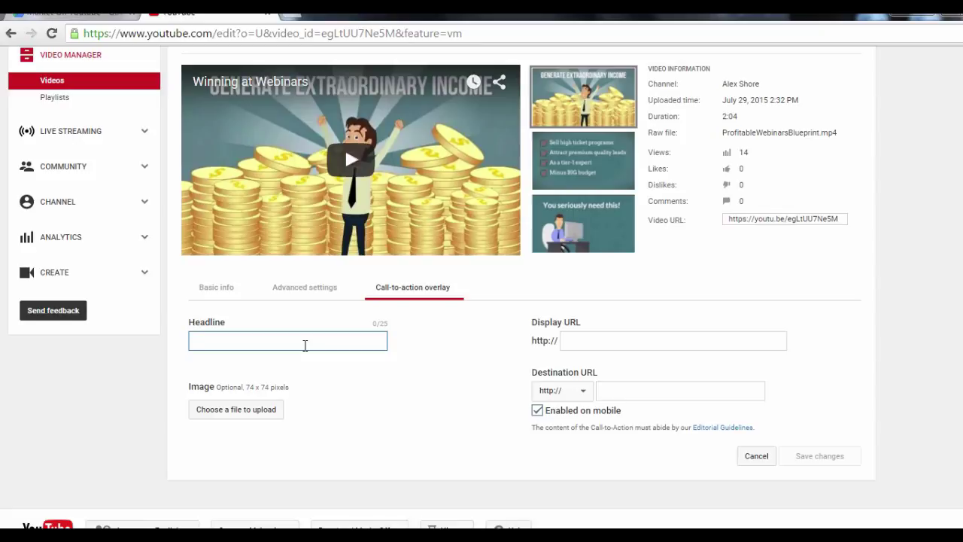
pyautogui.write('Get ')
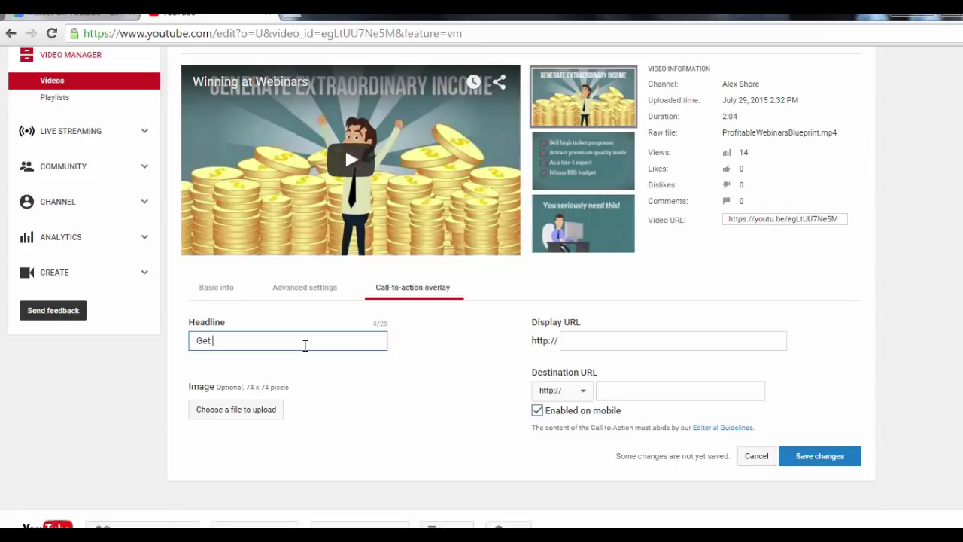
pyautogui.write('Your Free Report Here')
pyautogui.click(321, 390)
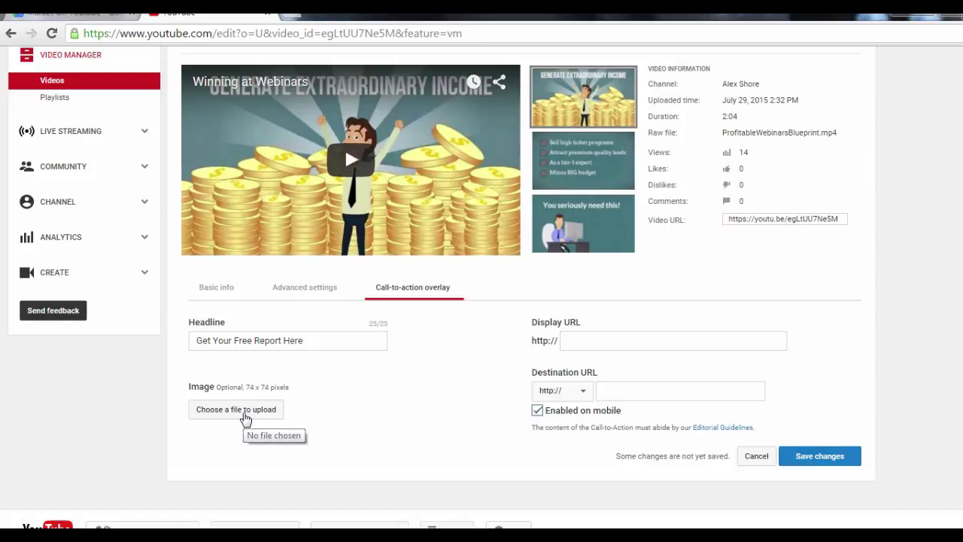
# - Set the overlay's display URL to homepage.com and its destination URL to squeezepage.com
pyautogui.click(584, 340)
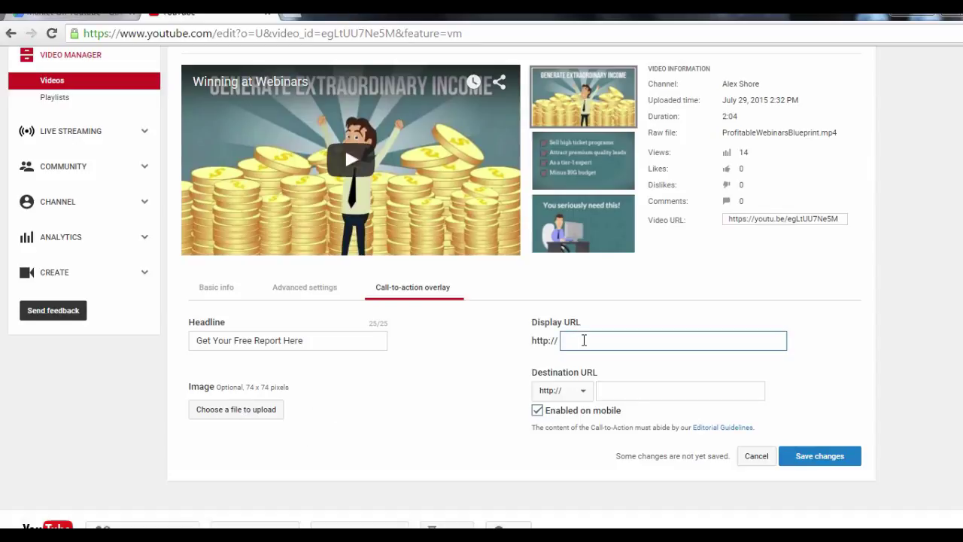
pyautogui.write('homepage.com')
pyautogui.click(645, 389)
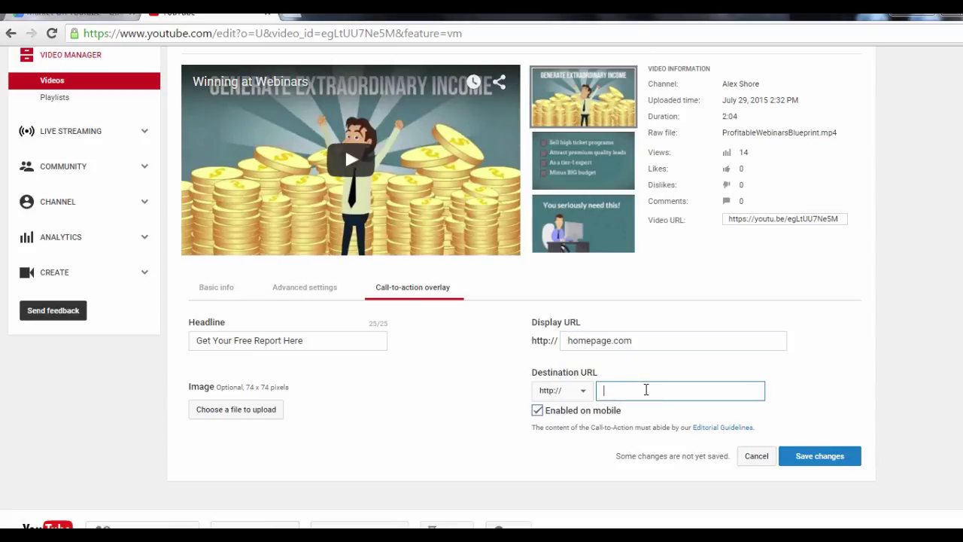
pyautogui.write('squeezepage.com')
# - Save the call-to-action overlay with mobile display disabled, and briefly play the video to check the overlay
pyautogui.click(537, 412)
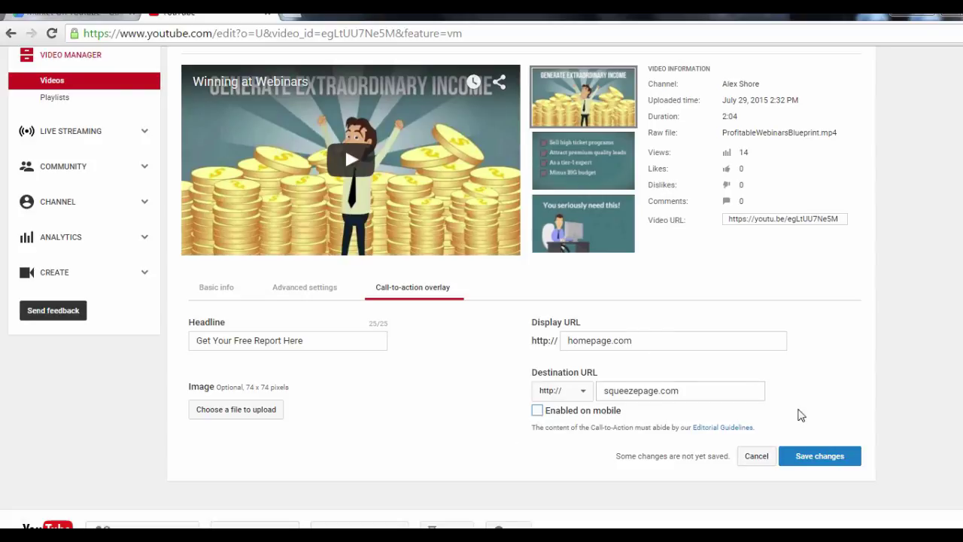
pyautogui.click(819, 454)
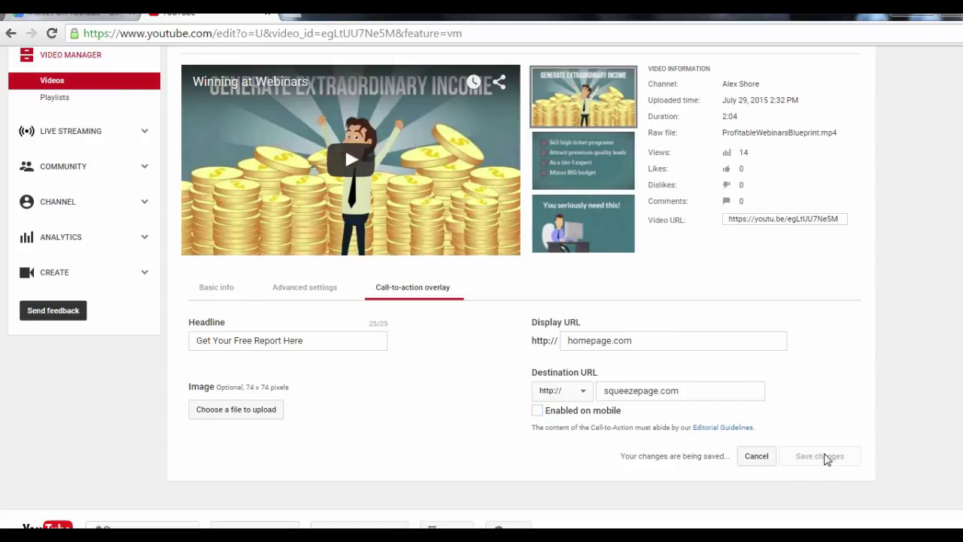
pyautogui.click(352, 161)
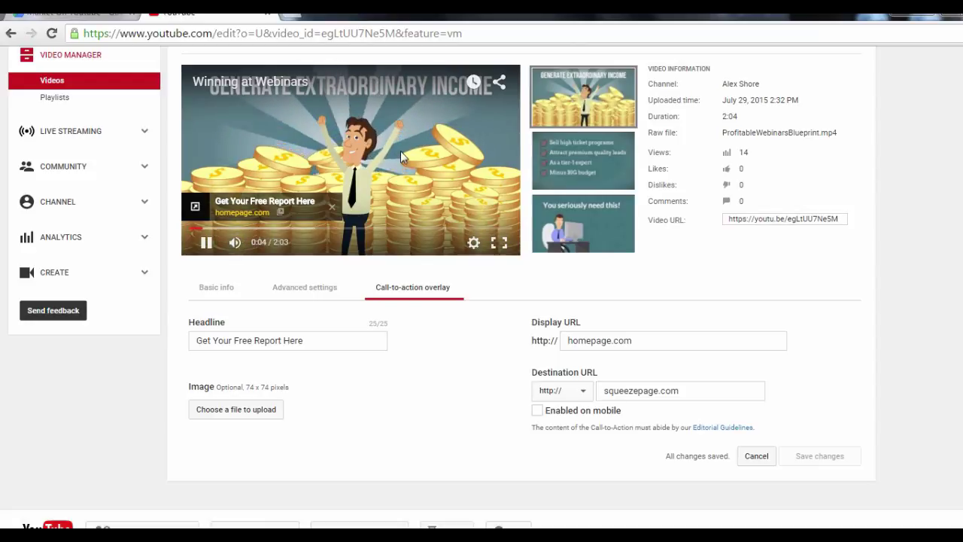
pyautogui.click(367, 155)
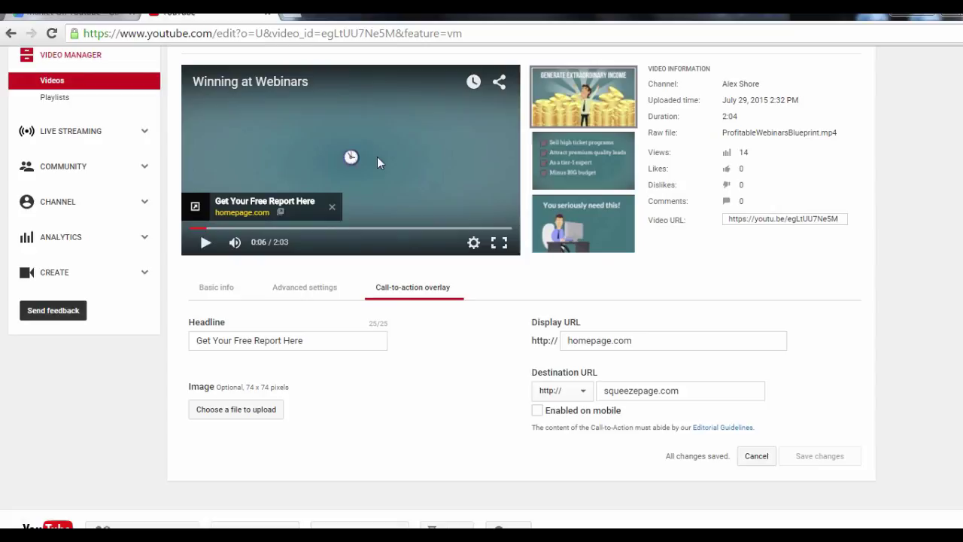
# - Open the video's annotations editor and position the playhead near the end of the timeline at 1:54
pyautogui.scroll(3, 424, 158)
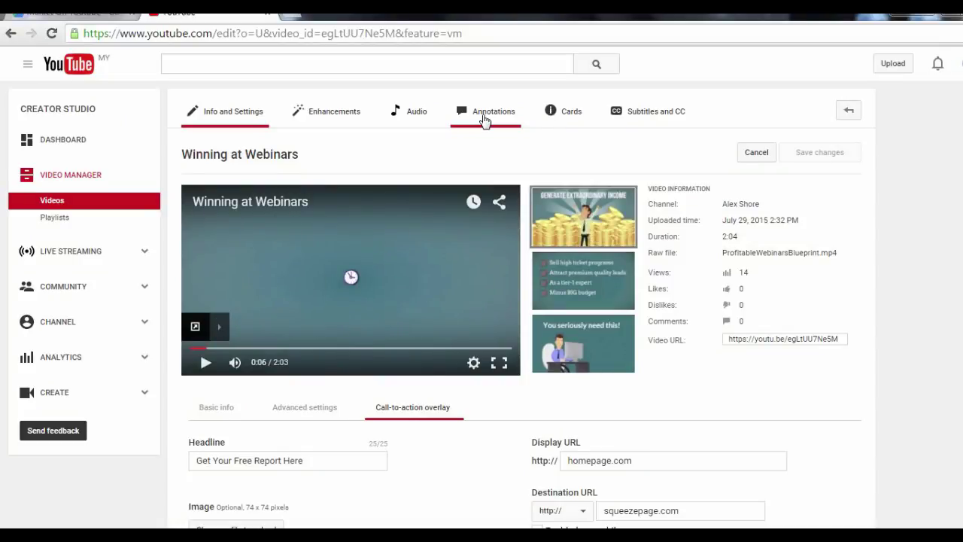
pyautogui.click(484, 120)
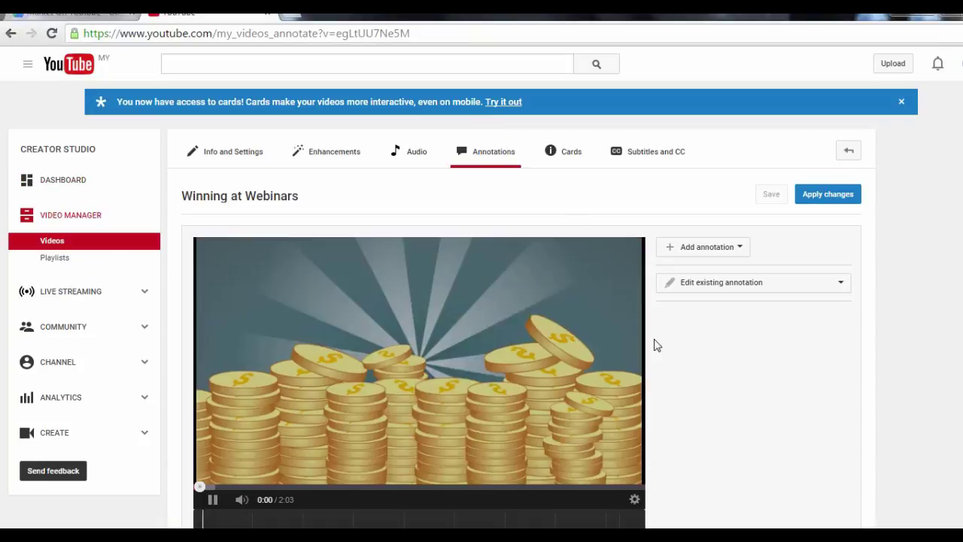
pyautogui.scroll(-2, 683, 328)
pyautogui.click(596, 404)
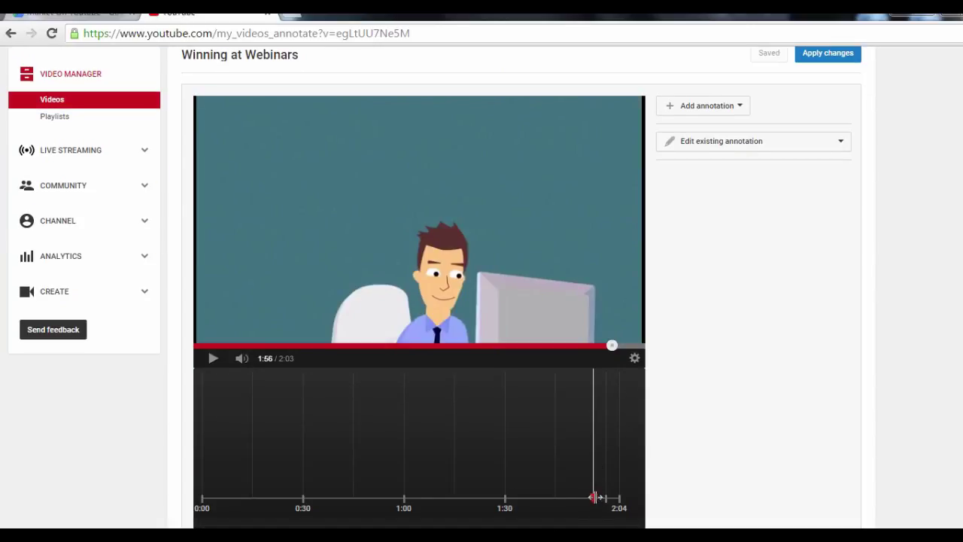
pyautogui.moveTo(595, 498); pyautogui.dragTo(588, 499)
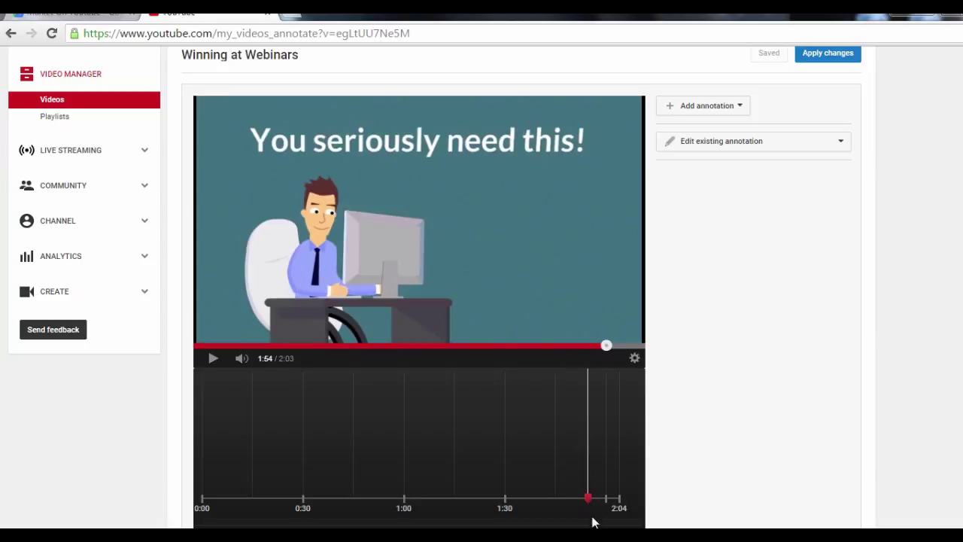
# - Add a speech bubble annotation at the playhead with the text "Hit 'Subscribe' Now!"
pyautogui.click(725, 111)
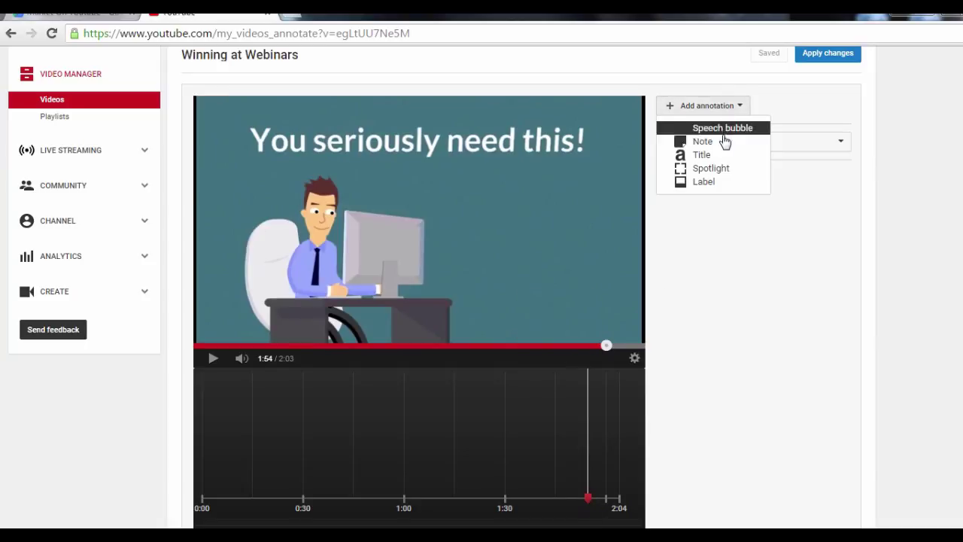
pyautogui.click(724, 130)
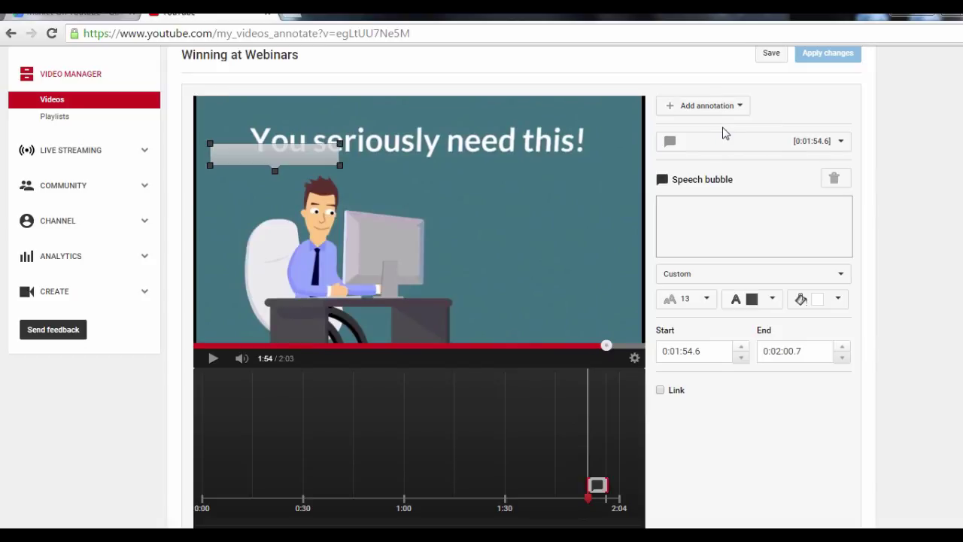
pyautogui.click(718, 222)
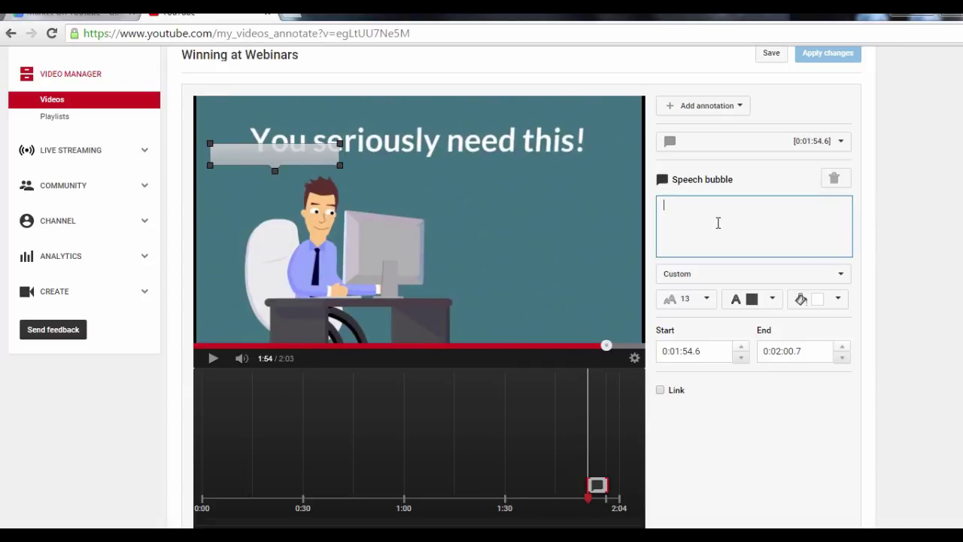
pyautogui.write('Hit')
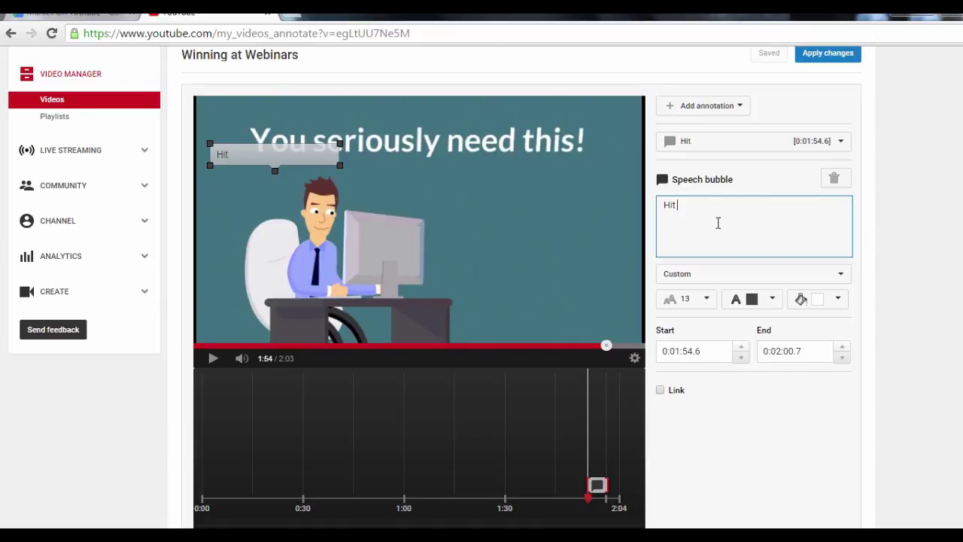
pyautogui.write(" 'Subsc")
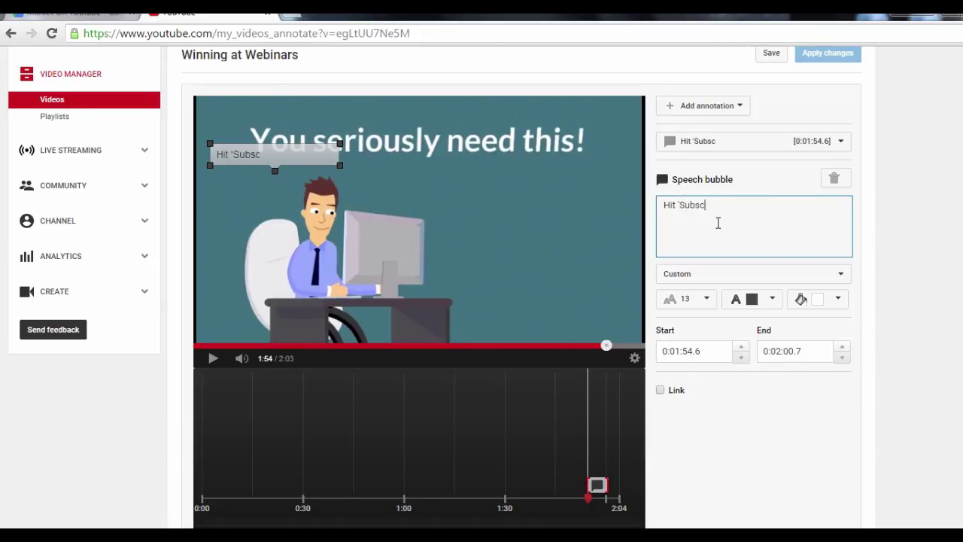
pyautogui.write("ribe' Now!")
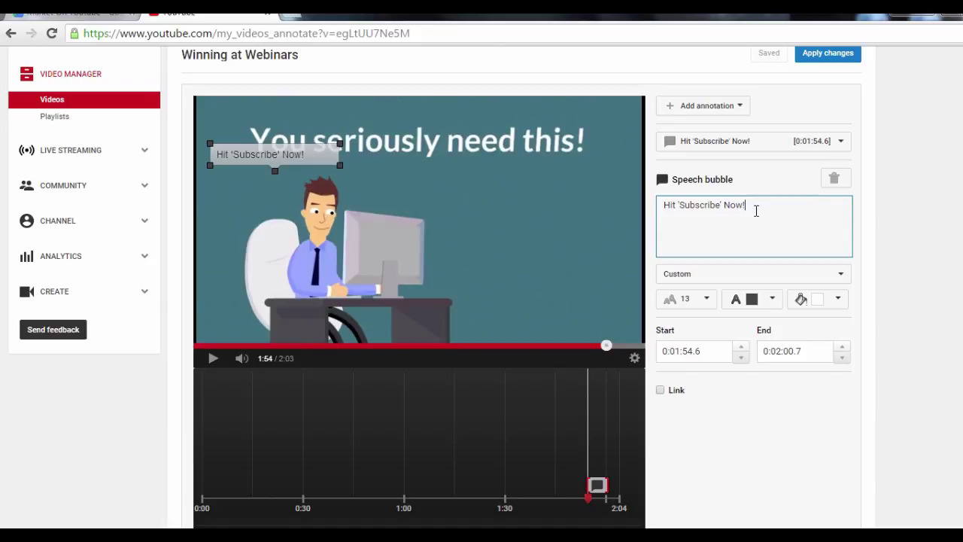
# - Try the Impact style on the speech bubble, and settle on the Normal style
pyautogui.click(804, 279)
pyautogui.click(753, 278)
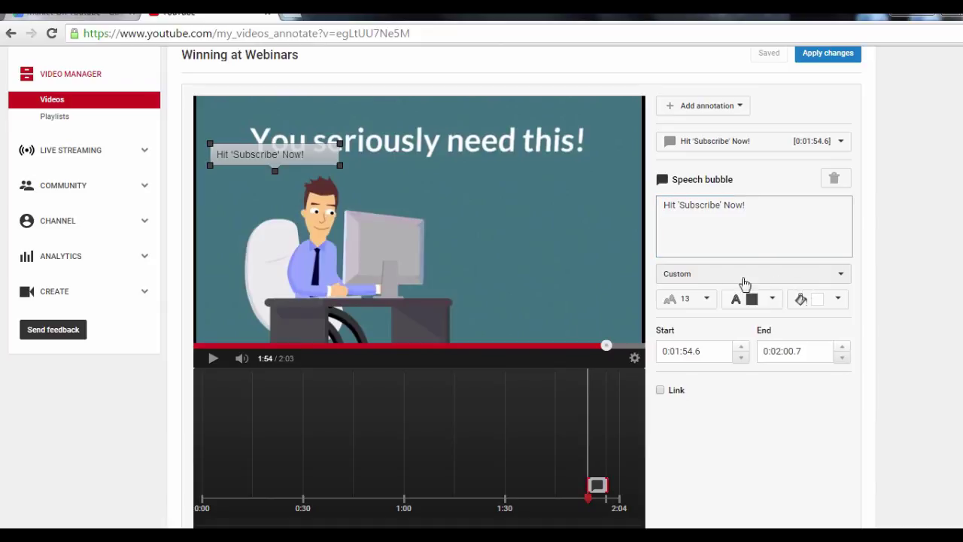
pyautogui.click(726, 277)
pyautogui.click(704, 319)
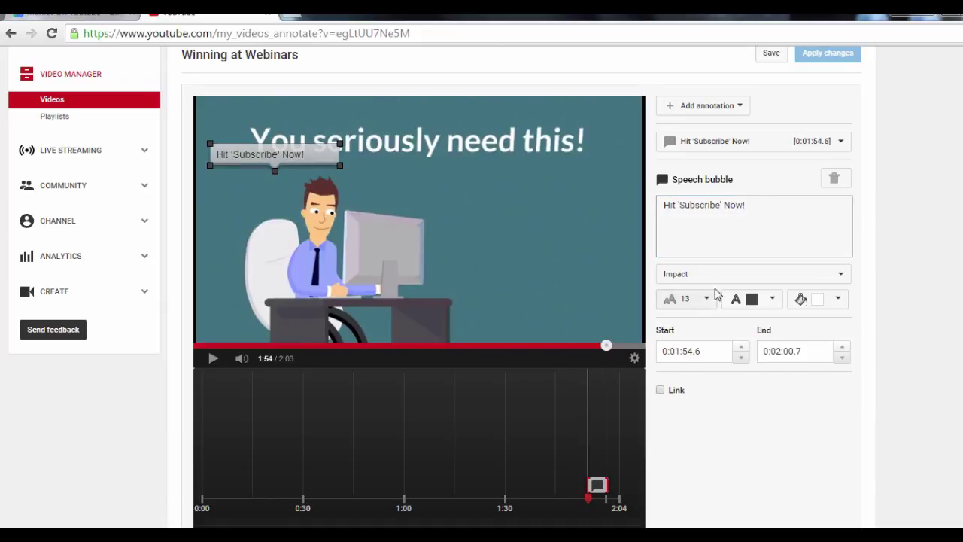
pyautogui.click(728, 277)
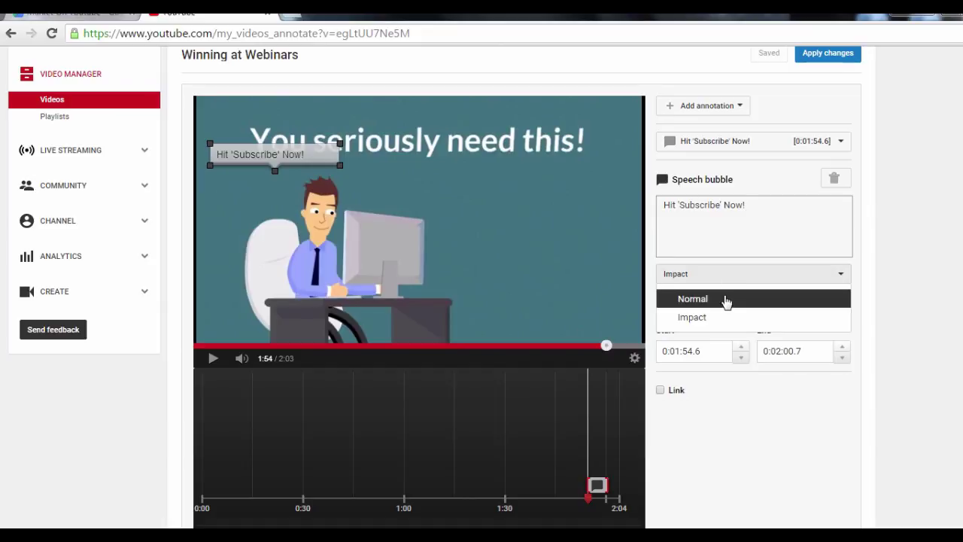
pyautogui.click(727, 300)
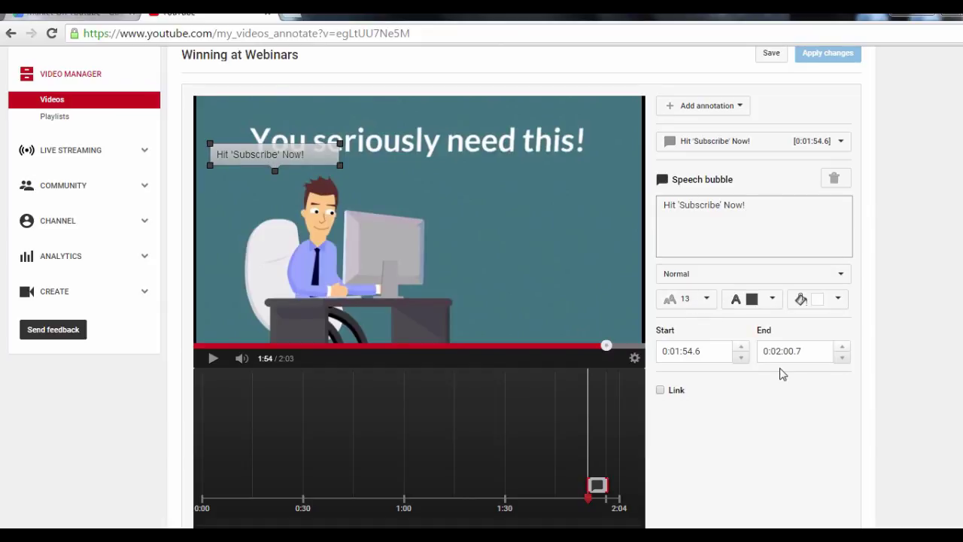